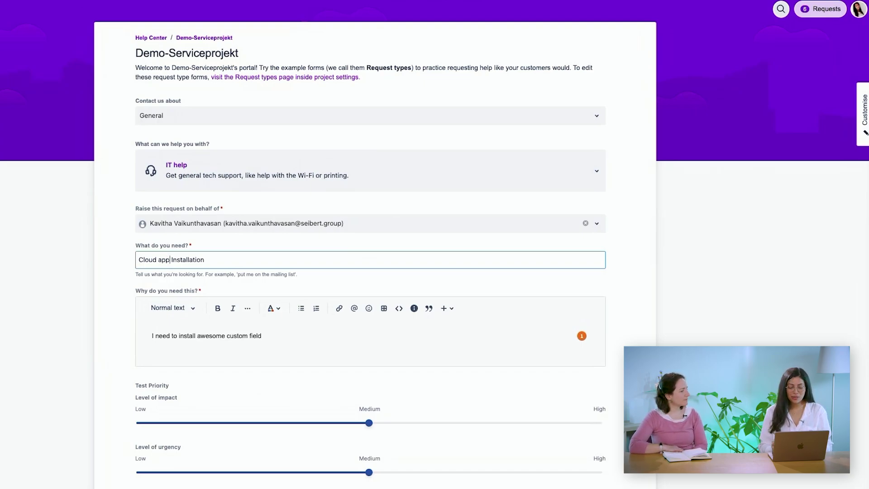
pyautogui.scroll(-2, 395, 169)
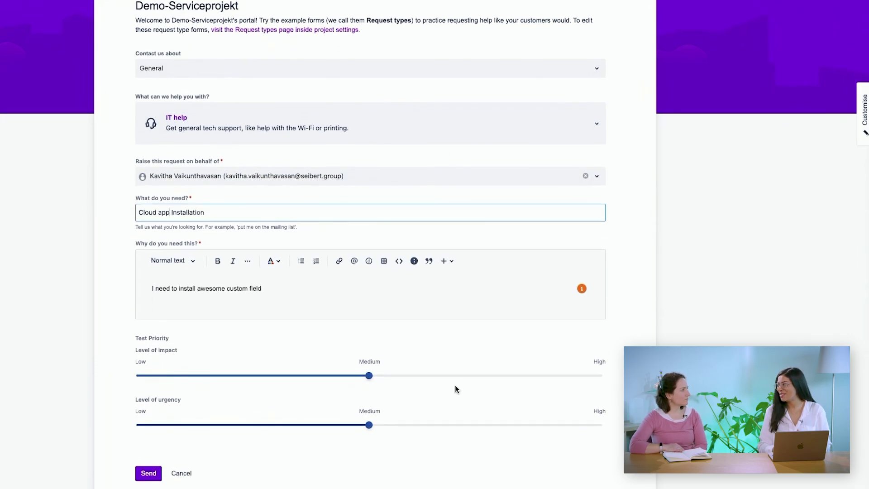
pyautogui.scroll(-1, 492, 469)
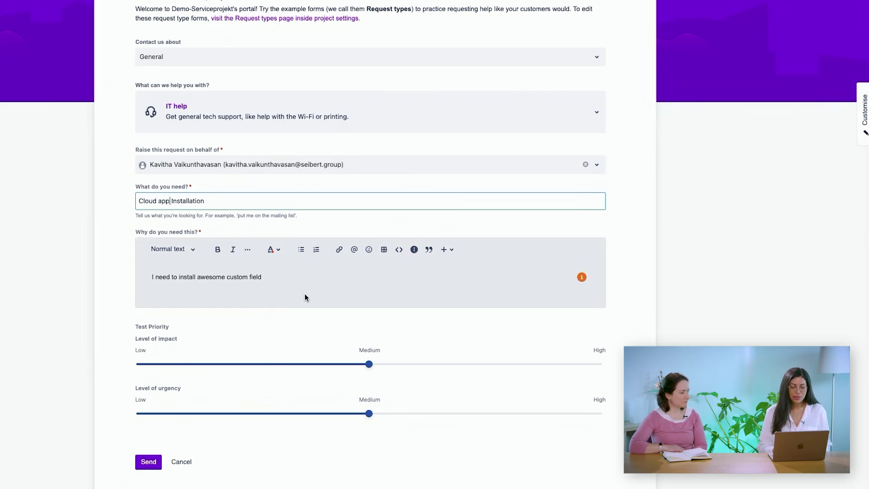
pyautogui.scroll(-2, 213, 203)
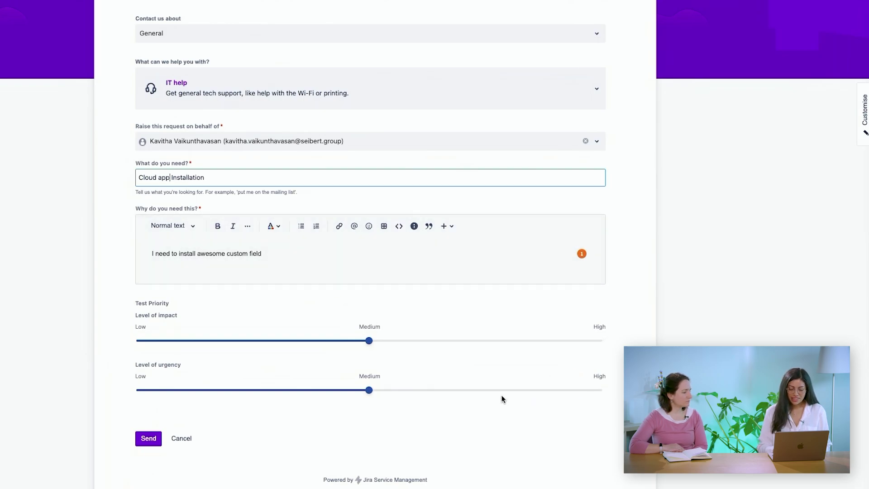
# Set urgency to High and submit the Cloud app Installation request as DEMO-15.
pyautogui.click(601, 391)
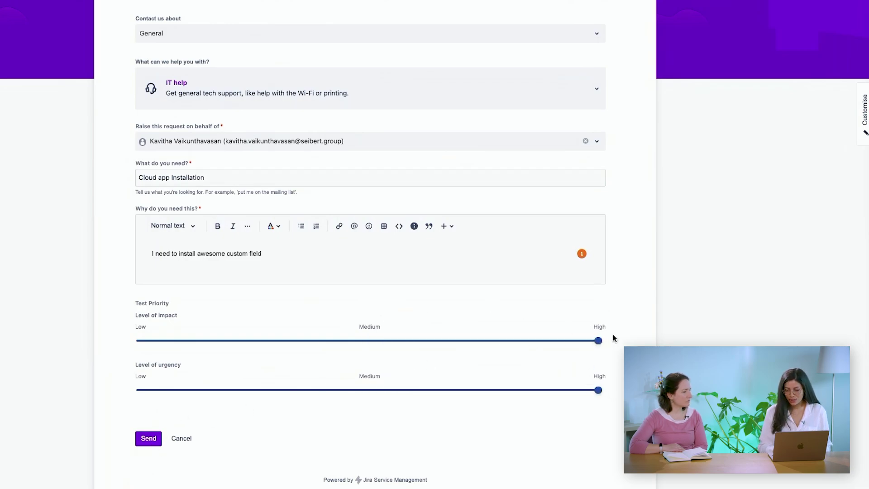
pyautogui.click(150, 439)
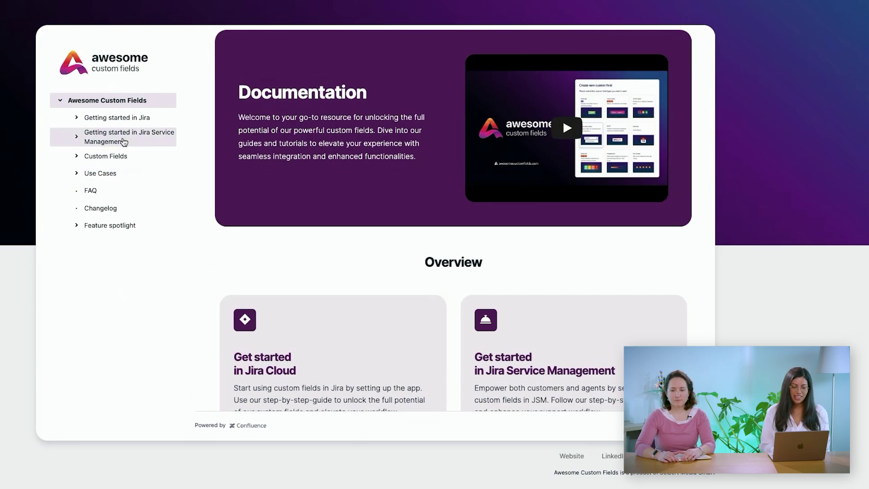
# Browse the Getting started in Jira, Create a Custom Field and Custom Fields pages.
pyautogui.click(108, 119)
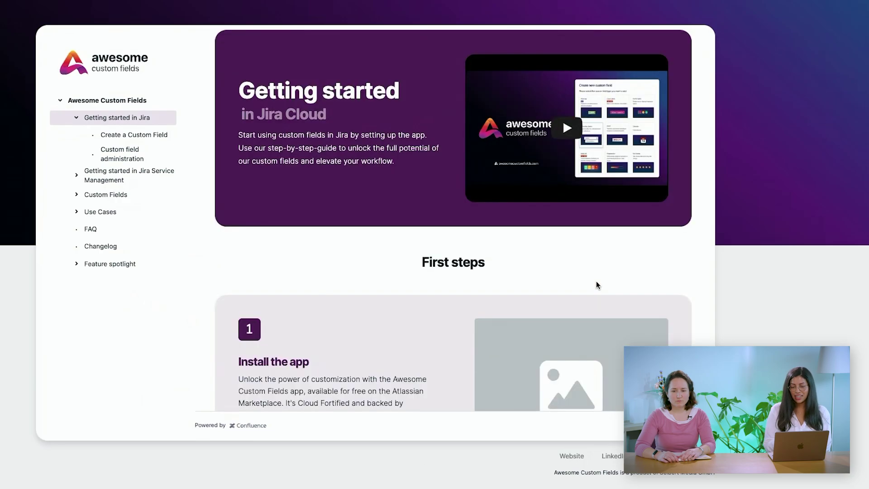
pyautogui.scroll(-3, 596, 285)
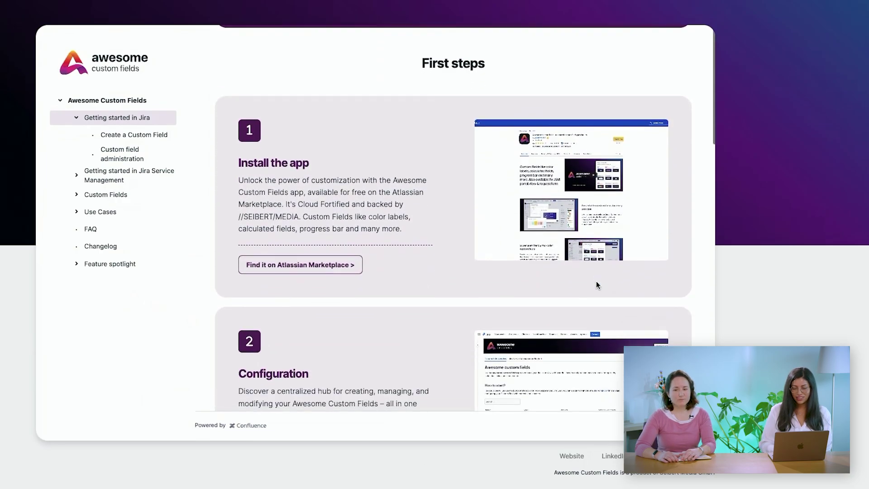
pyautogui.scroll(-2, 664, 293)
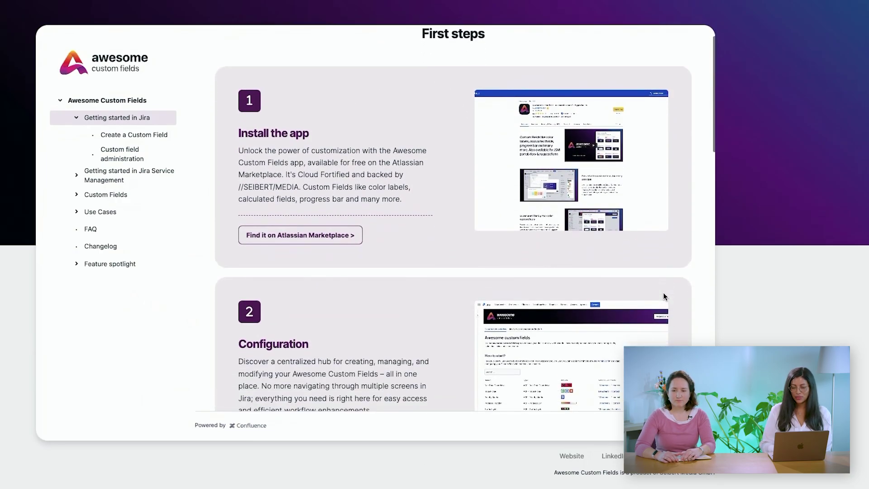
pyautogui.scroll(-1, 664, 293)
pyautogui.scroll(-2, 664, 293)
pyautogui.scroll(-2, 663, 293)
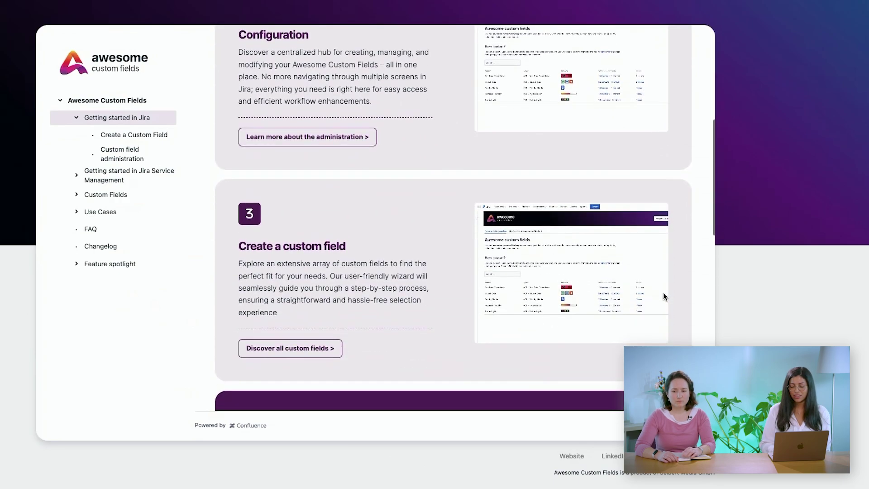
pyautogui.scroll(-1, 664, 292)
pyautogui.scroll(-3, 664, 297)
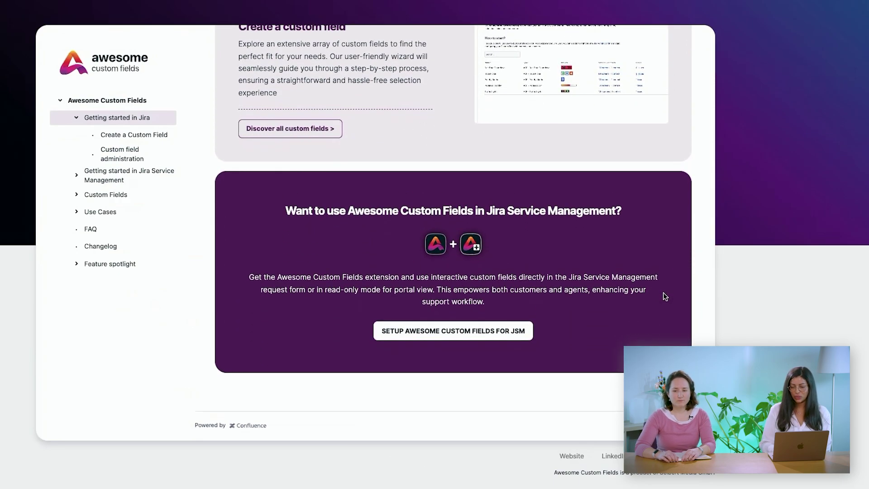
pyautogui.scroll(1, 663, 297)
pyautogui.scroll(1, 664, 296)
pyautogui.scroll(2, 663, 293)
pyautogui.scroll(4, 664, 292)
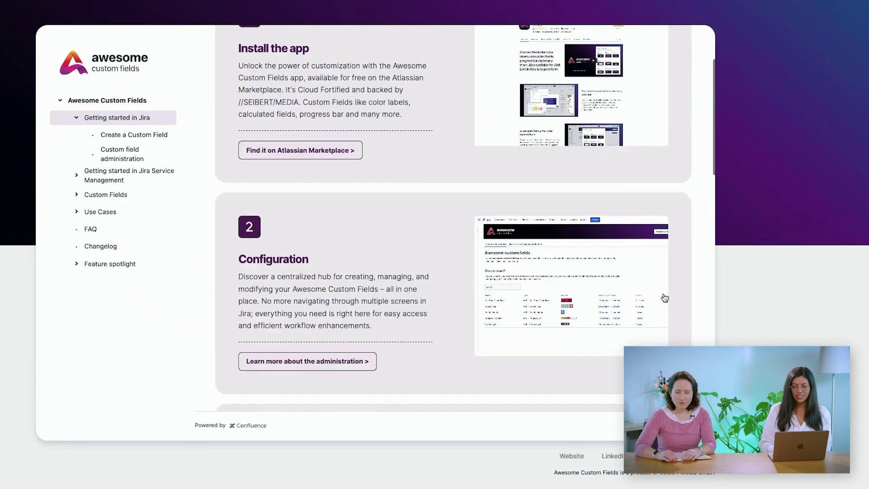
pyautogui.scroll(6, 664, 293)
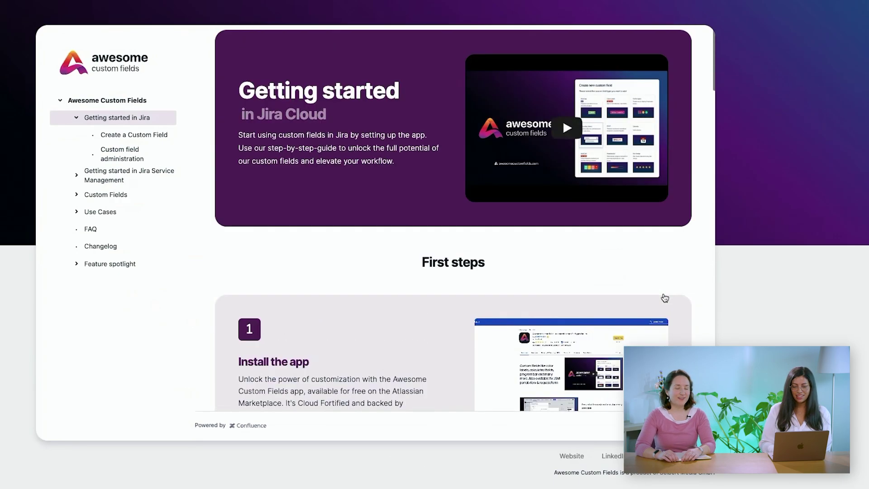
pyautogui.click(149, 139)
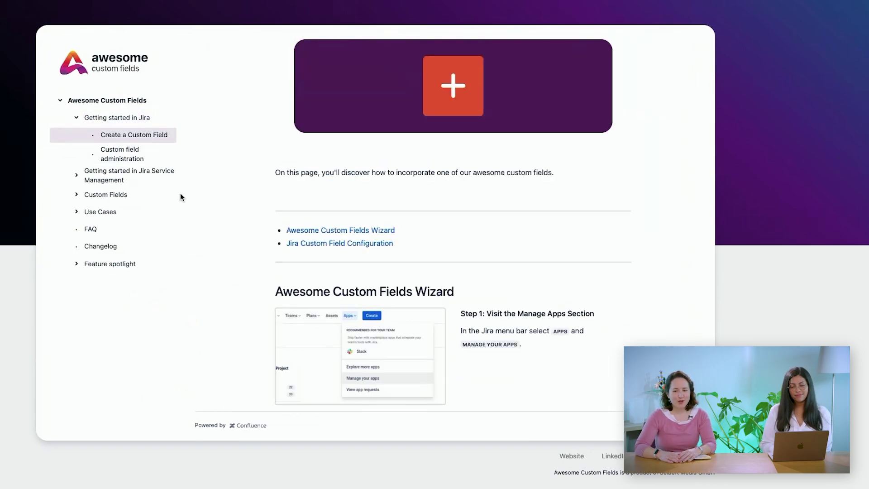
pyautogui.click(105, 194)
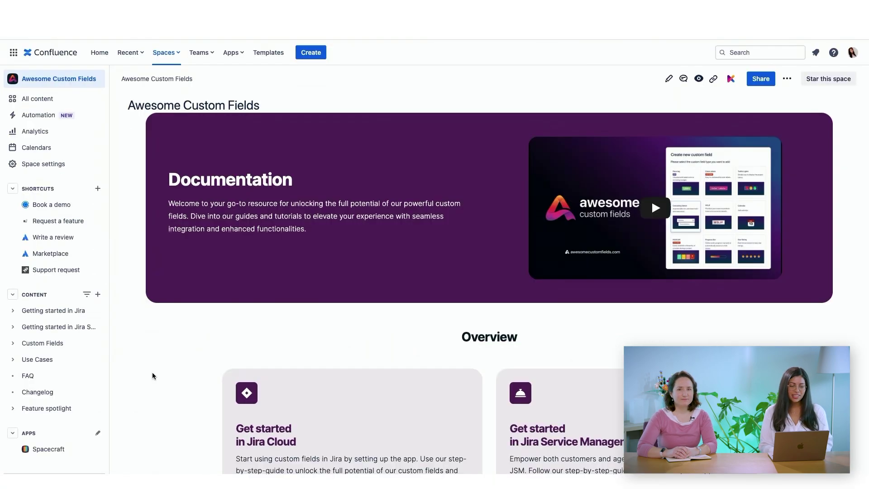
pyautogui.moveTo(51, 205)
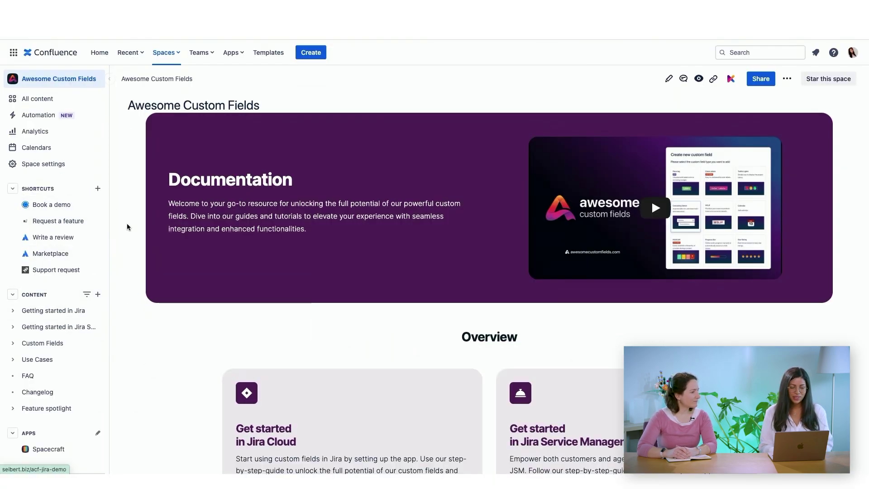
pyautogui.scroll(-3, 119, 307)
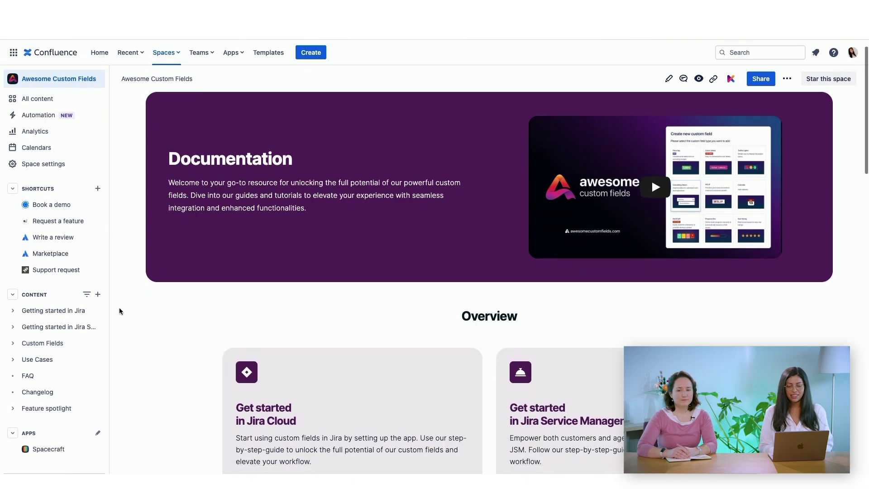
pyautogui.scroll(-3, 119, 307)
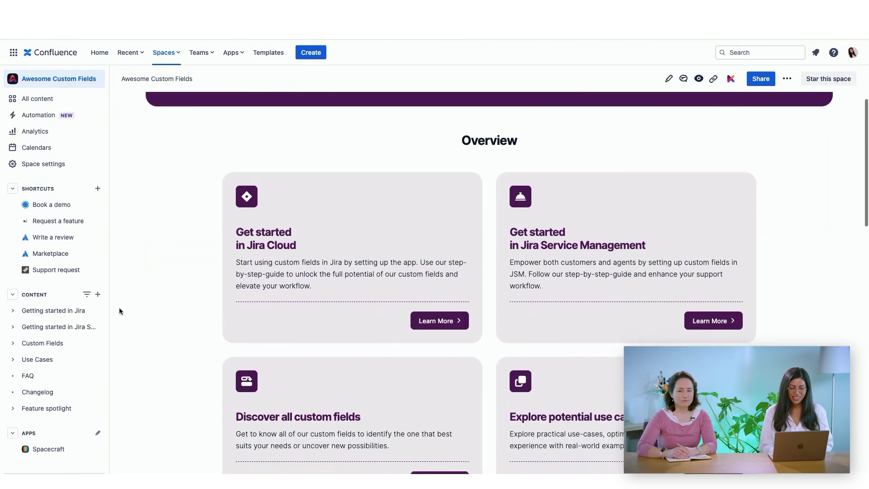
pyautogui.scroll(-3, 119, 308)
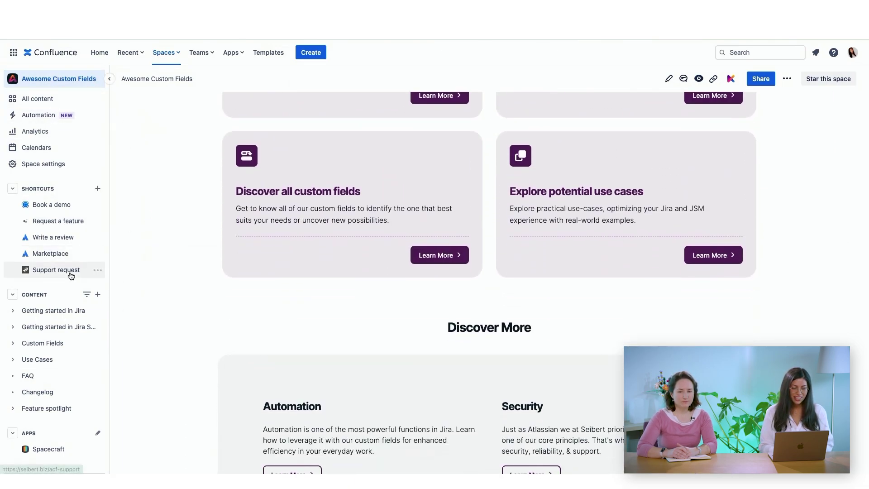
pyautogui.scroll(1, 124, 264)
pyautogui.scroll(1, 124, 264)
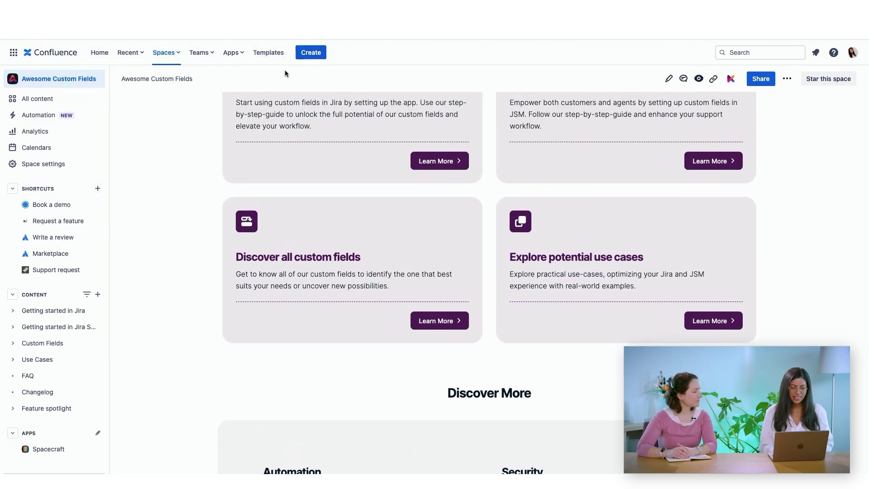
pyautogui.scroll(1, 61, 266)
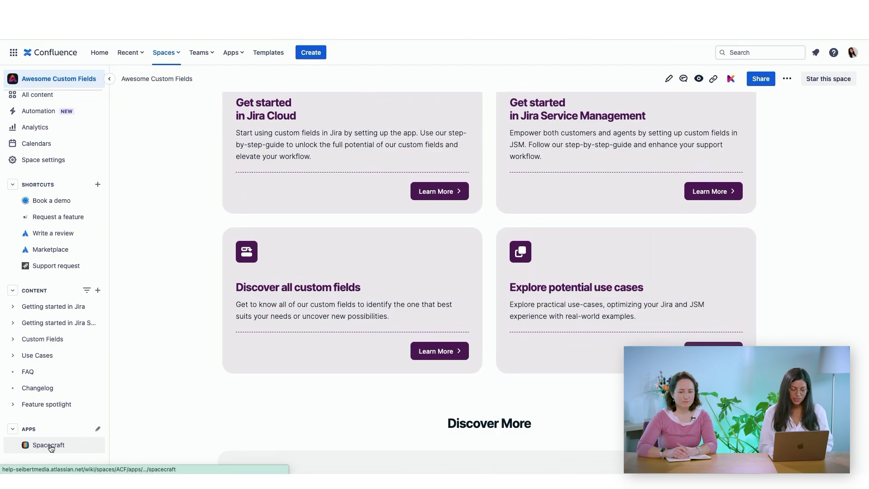
# Open Spacecraft Administration from the Apps section of the space sidebar.
pyautogui.click(50, 448)
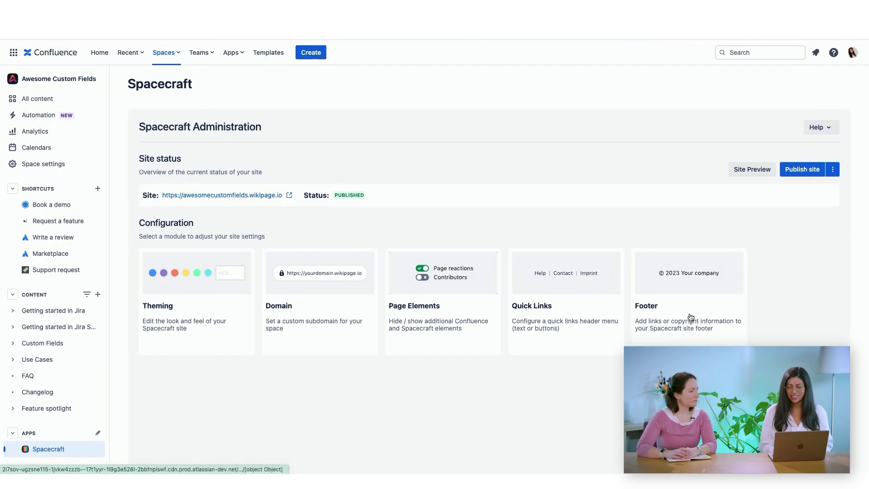
# Open the Theming module and view the site in fullscreen preview, then close it.
pyautogui.click(195, 294)
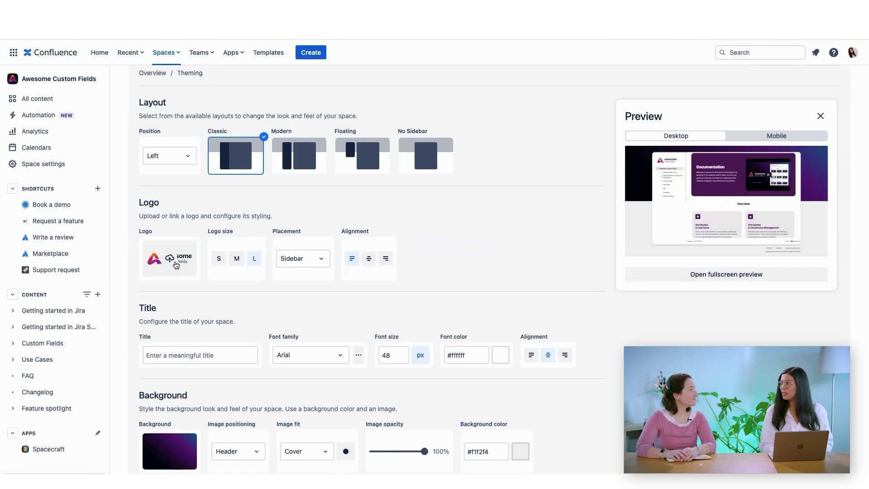
pyautogui.scroll(-1, 407, 289)
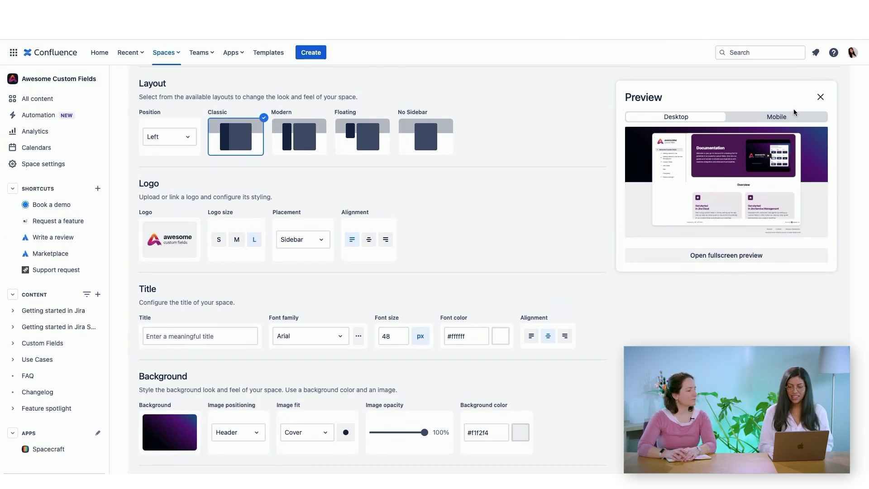
pyautogui.click(713, 255)
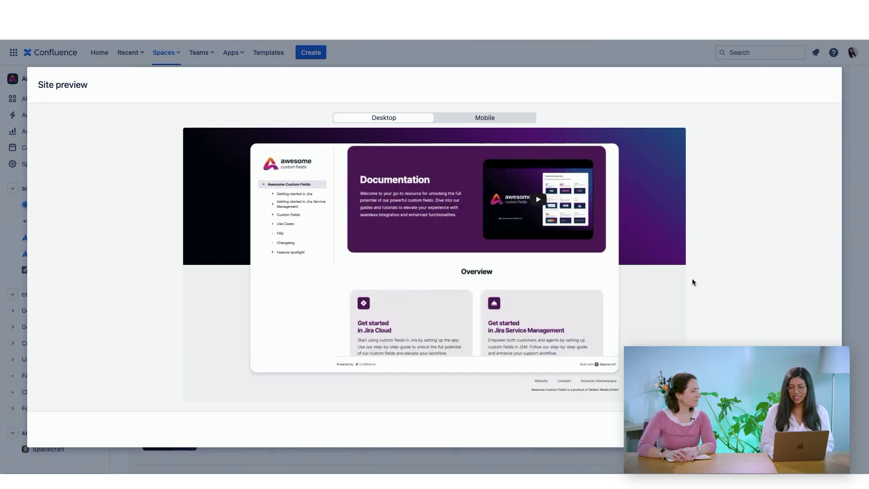
pyautogui.scroll(-3, 496, 264)
pyautogui.scroll(-2, 497, 264)
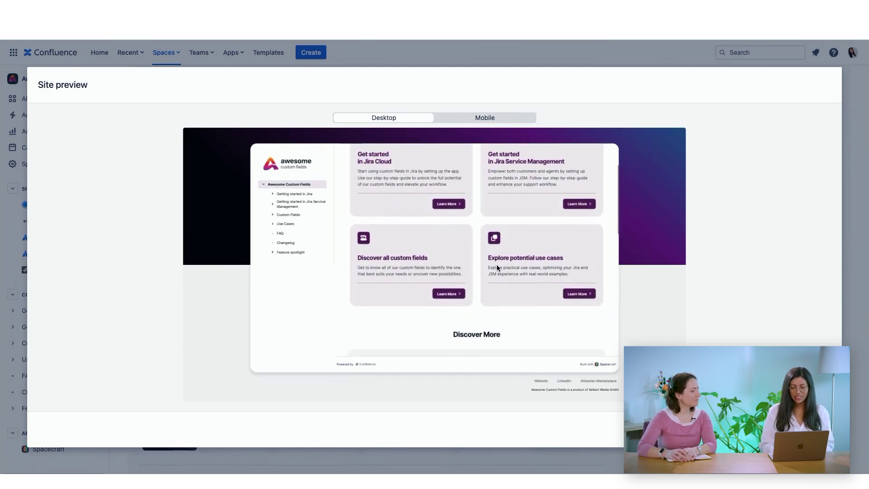
pyautogui.scroll(-2, 496, 264)
pyautogui.scroll(3, 497, 264)
pyautogui.scroll(3, 496, 267)
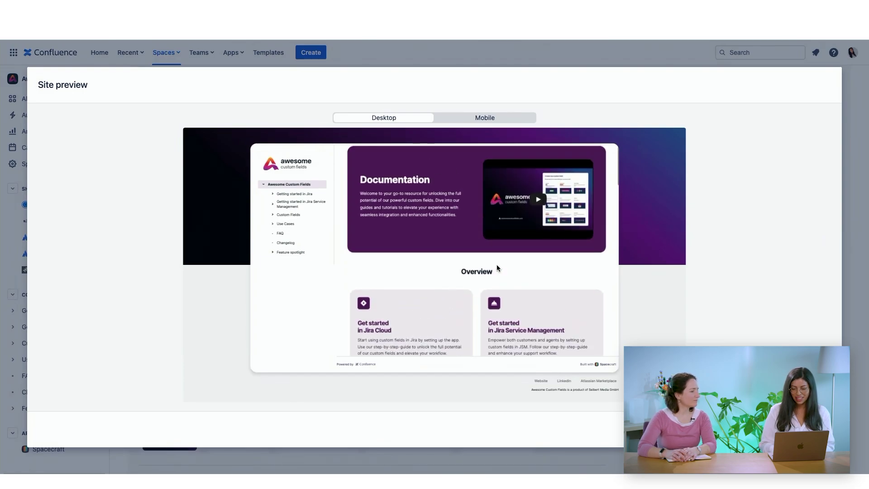
pyautogui.press('Escape')
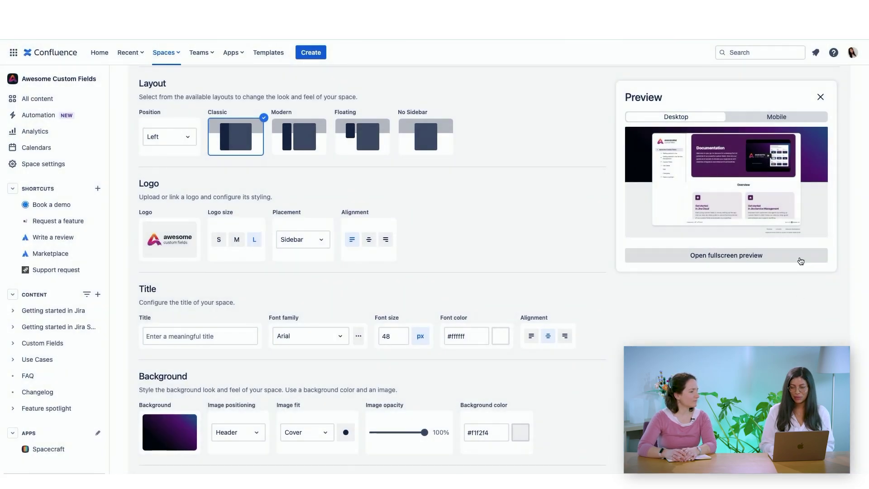
pyautogui.scroll(1, 790, 243)
pyautogui.scroll(2, 789, 242)
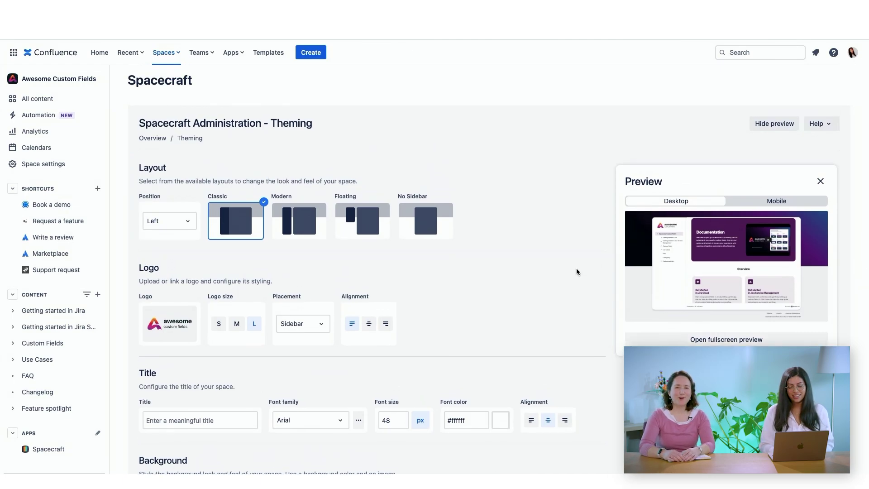
pyautogui.scroll(-1, 577, 272)
pyautogui.scroll(-2, 576, 272)
pyautogui.scroll(-1, 577, 272)
pyautogui.scroll(-1, 577, 272)
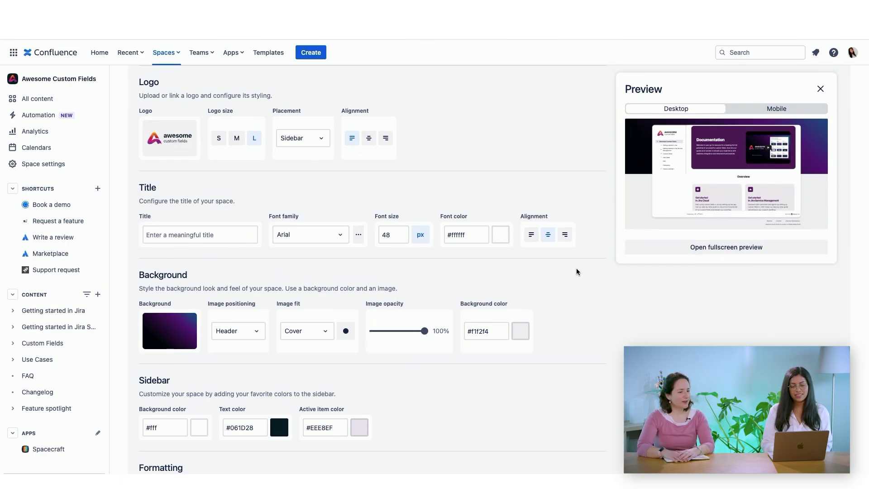
pyautogui.scroll(-3, 513, 296)
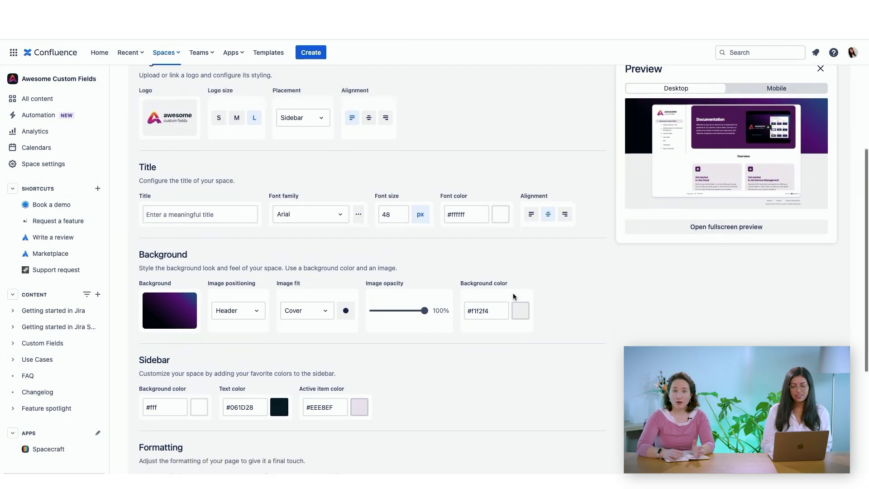
pyautogui.scroll(3, 513, 296)
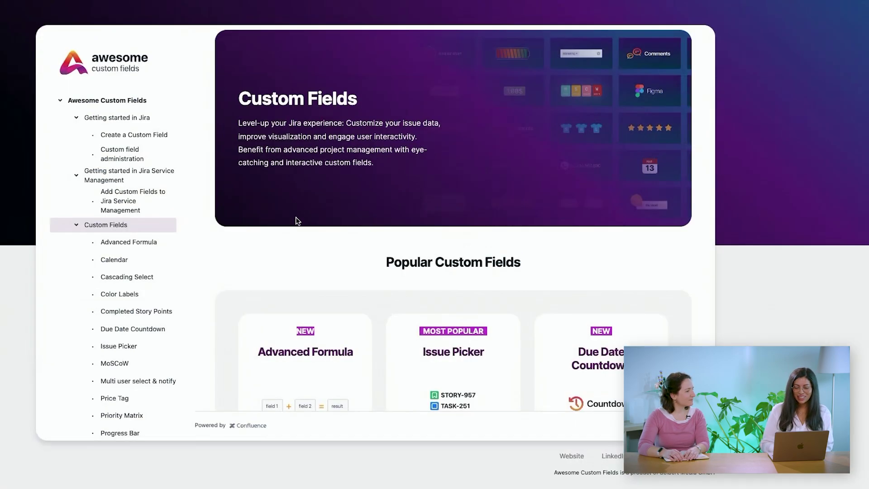
pyautogui.scroll(-1, 296, 221)
pyautogui.scroll(-2, 295, 223)
pyautogui.scroll(-1, 323, 222)
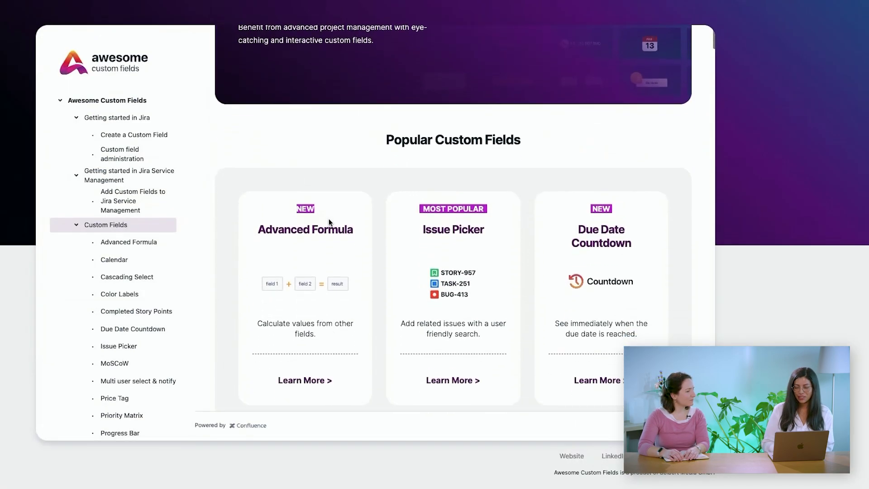
pyautogui.scroll(-1, 313, 344)
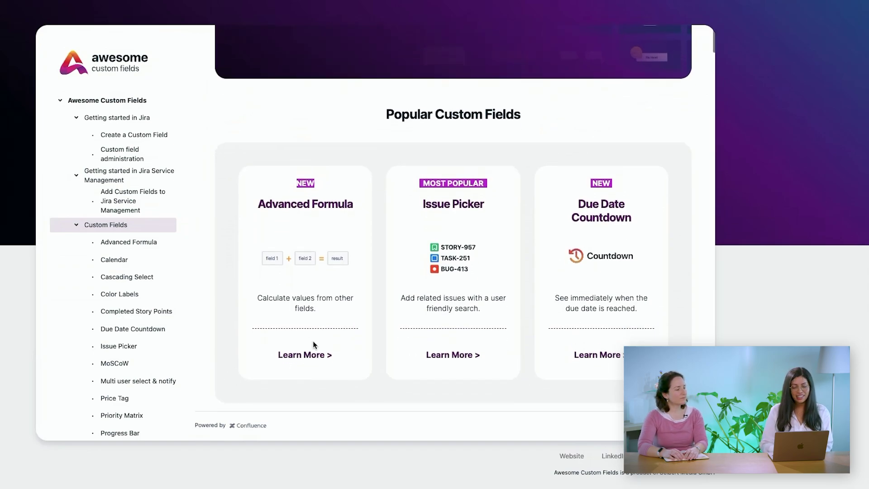
# Open Learn More under Advanced Formula and read its formula validation notes.
pyautogui.click(312, 361)
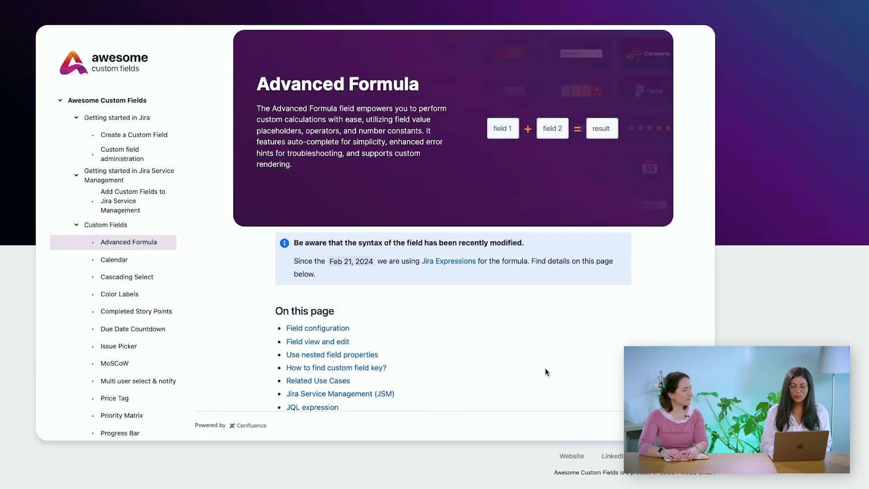
pyautogui.scroll(-1, 545, 369)
pyautogui.scroll(-1, 546, 371)
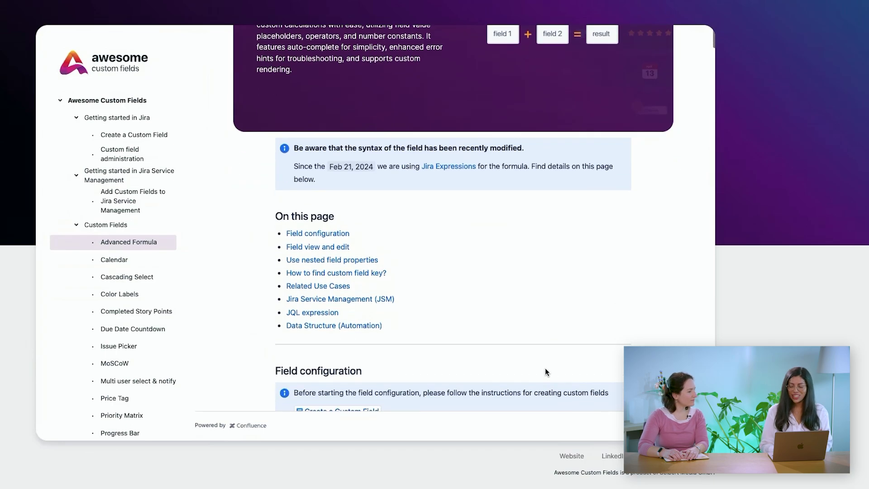
pyautogui.scroll(-3, 545, 372)
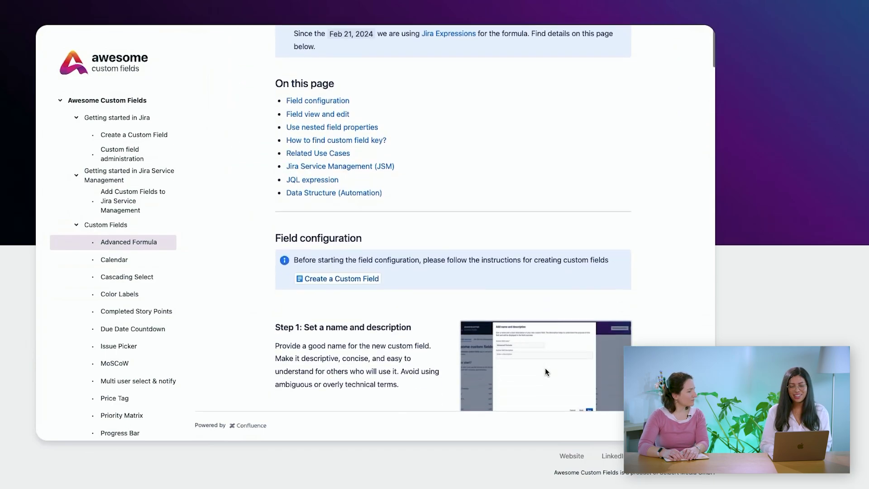
pyautogui.scroll(-2, 546, 372)
pyautogui.scroll(-2, 545, 372)
pyautogui.scroll(-2, 546, 373)
pyautogui.scroll(-2, 547, 373)
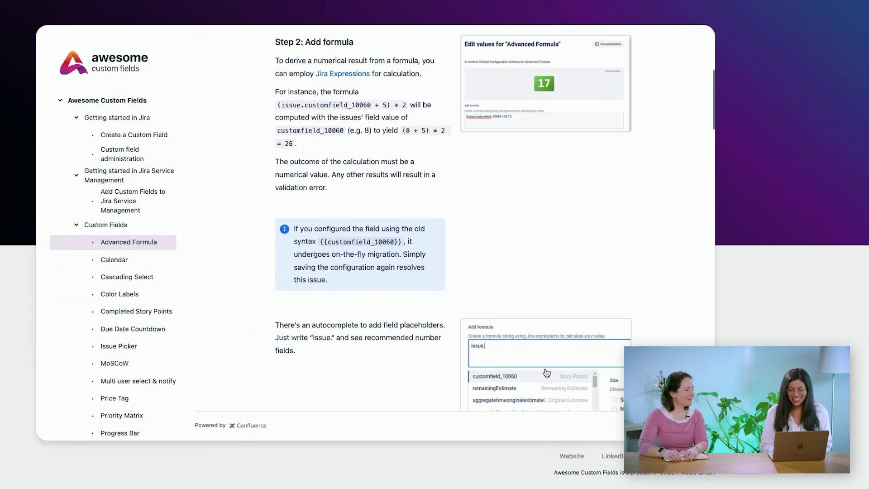
pyautogui.scroll(-3, 546, 373)
pyautogui.scroll(-2, 545, 371)
pyautogui.scroll(-2, 546, 372)
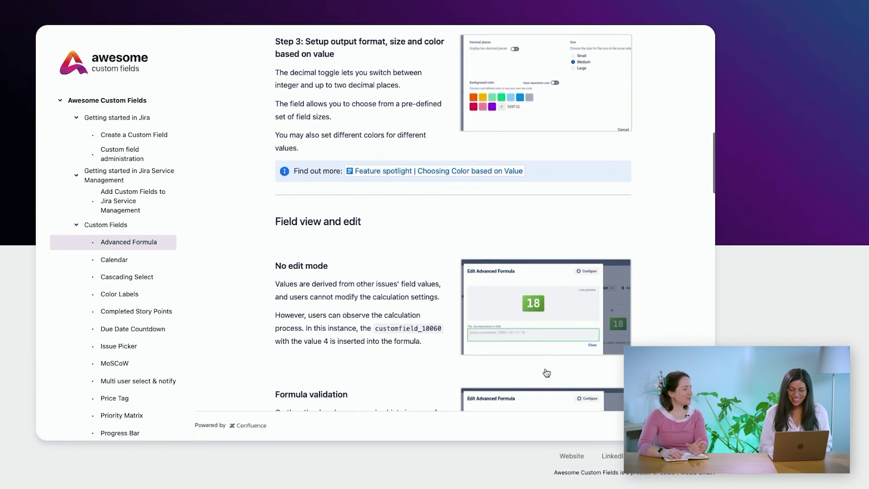
pyautogui.scroll(-2, 547, 373)
pyautogui.scroll(-1, 547, 373)
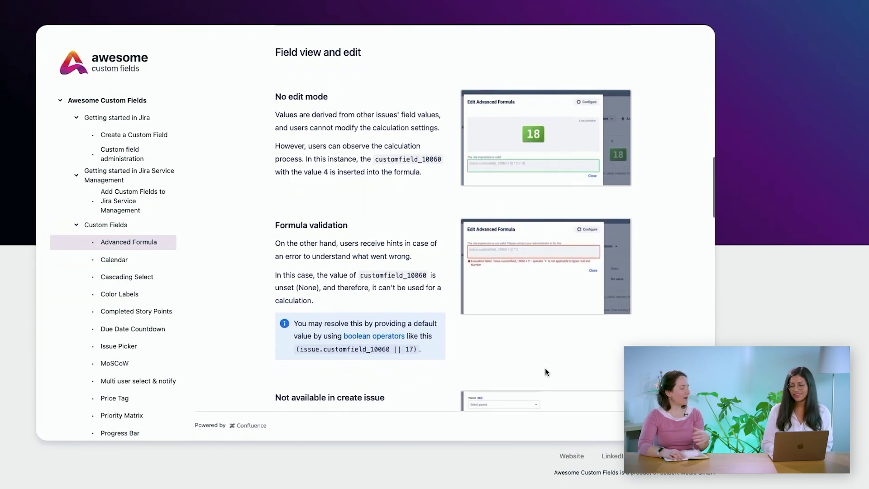
pyautogui.scroll(-1, 546, 372)
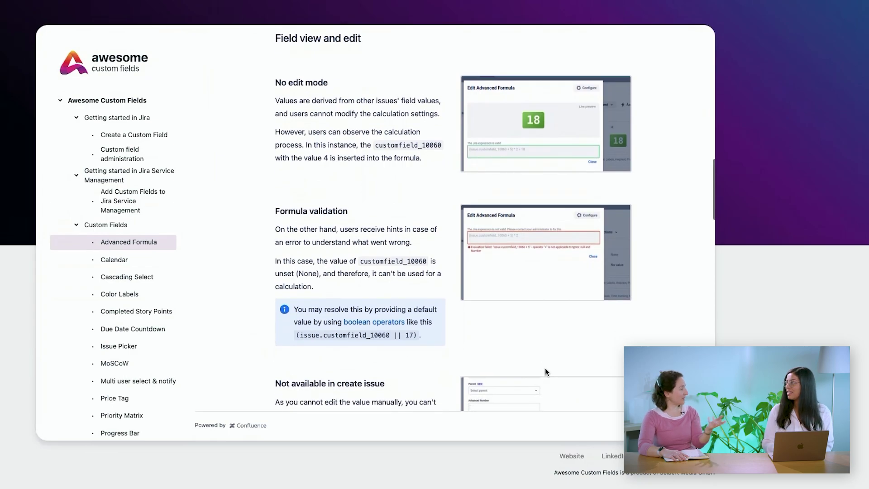